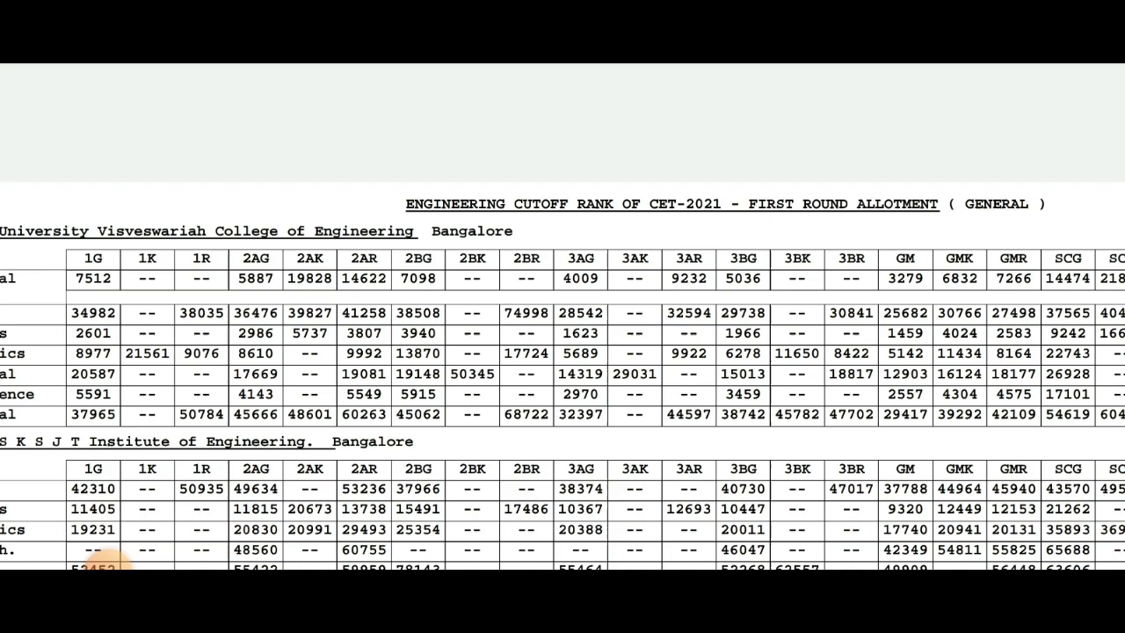
scroll(562, 352, down, 3)
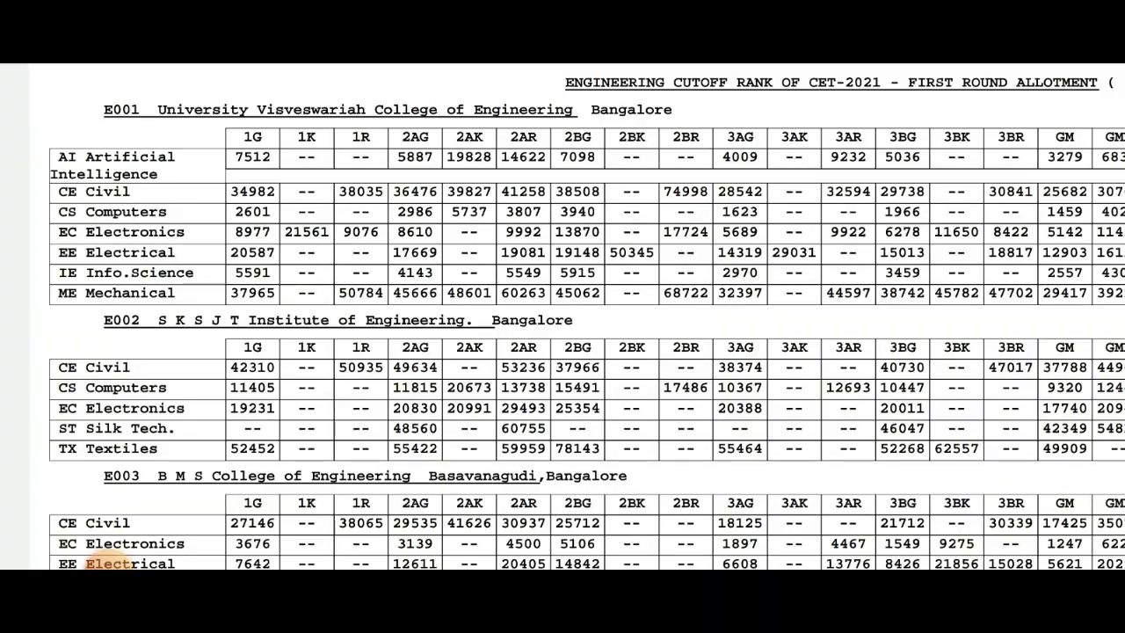
scroll(563, 321, right, 5)
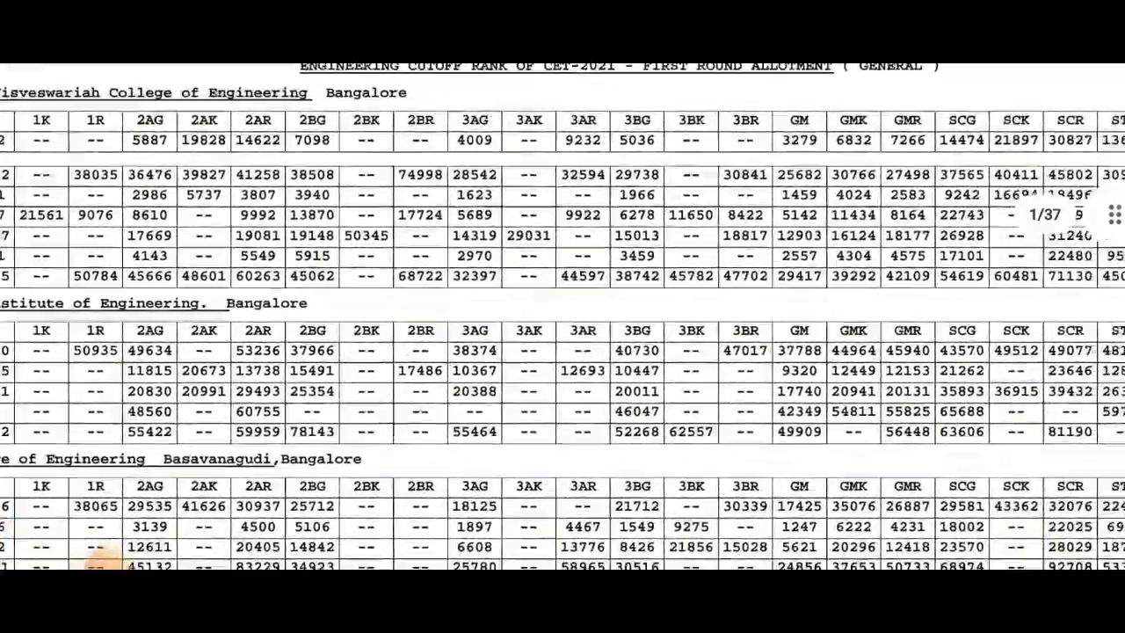
scroll(105, 558, up, 1)
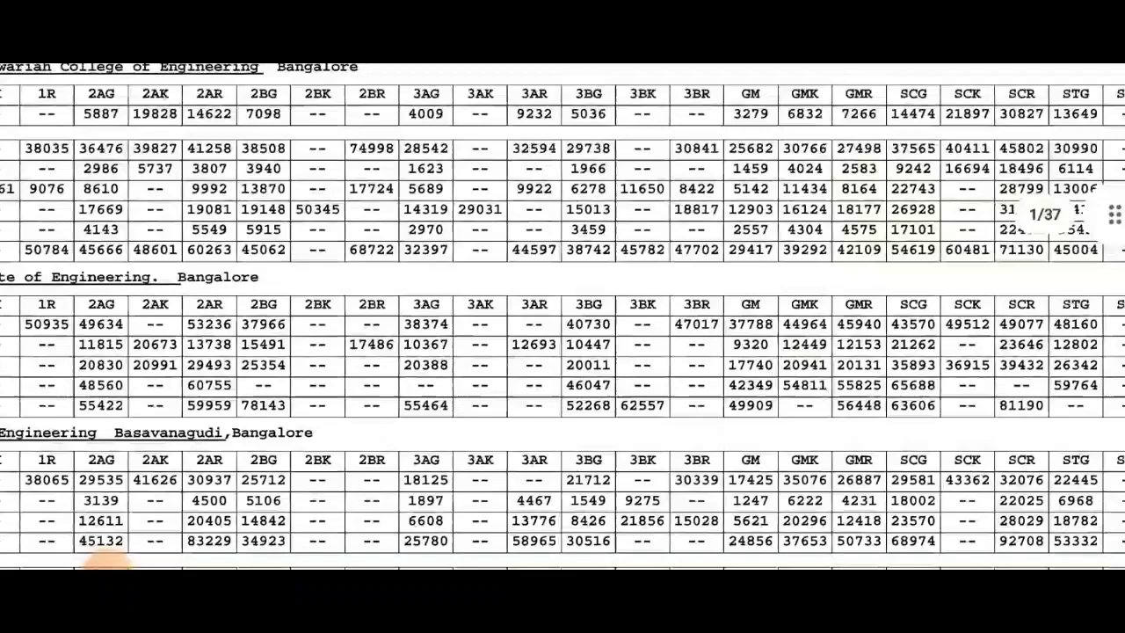
scroll(105, 558, right, 2)
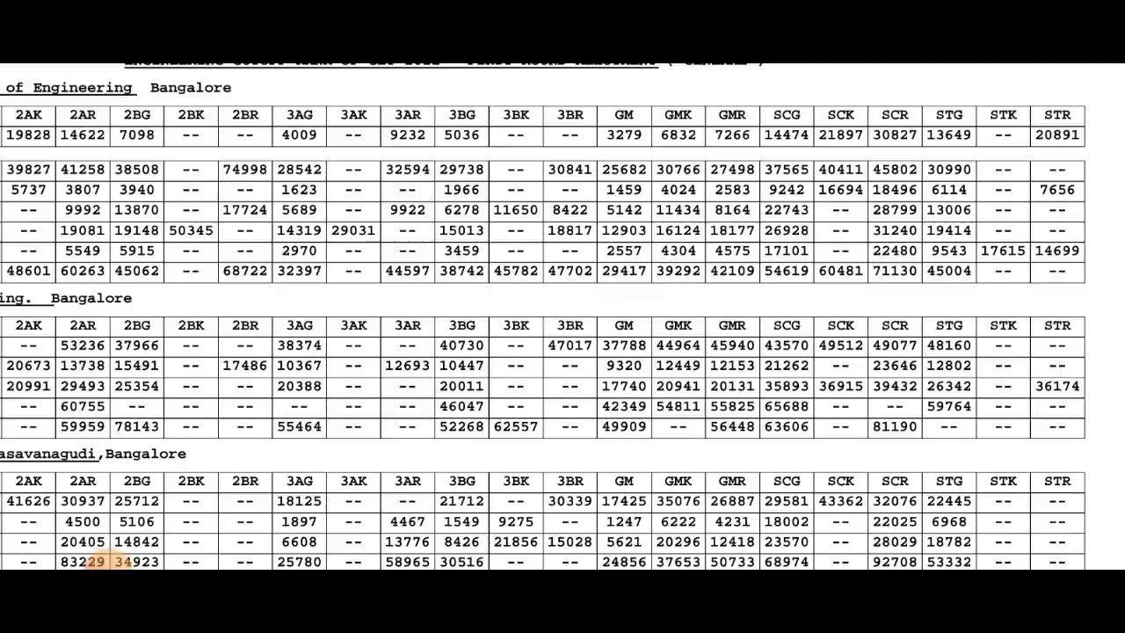
scroll(97, 561, left, 5)
scroll(97, 561, down, 2)
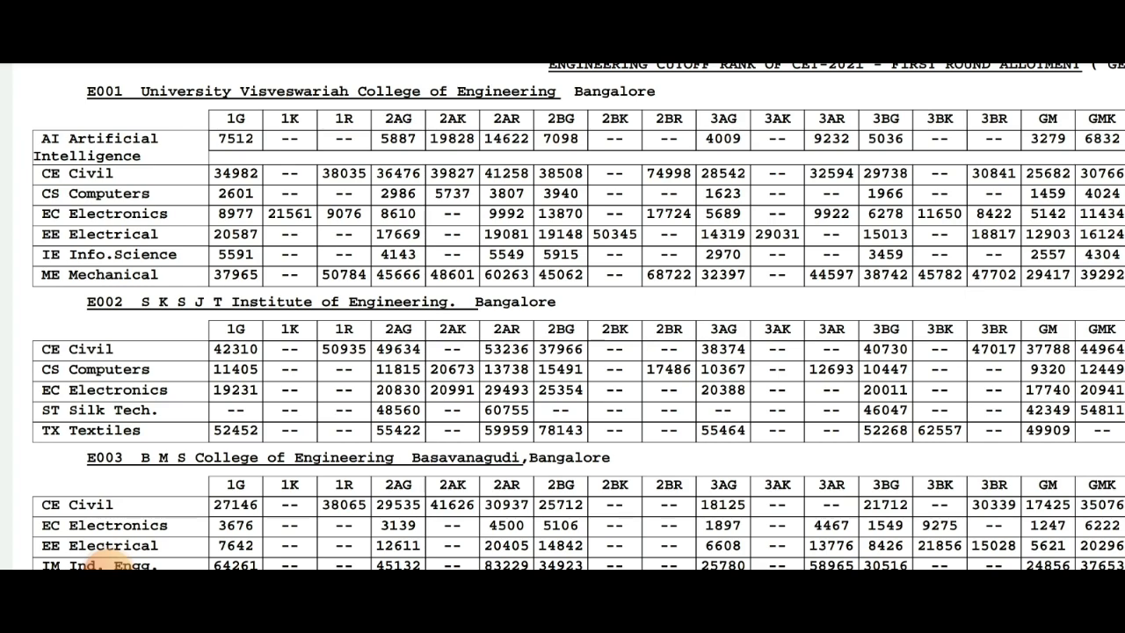
scroll(114, 559, down, 5)
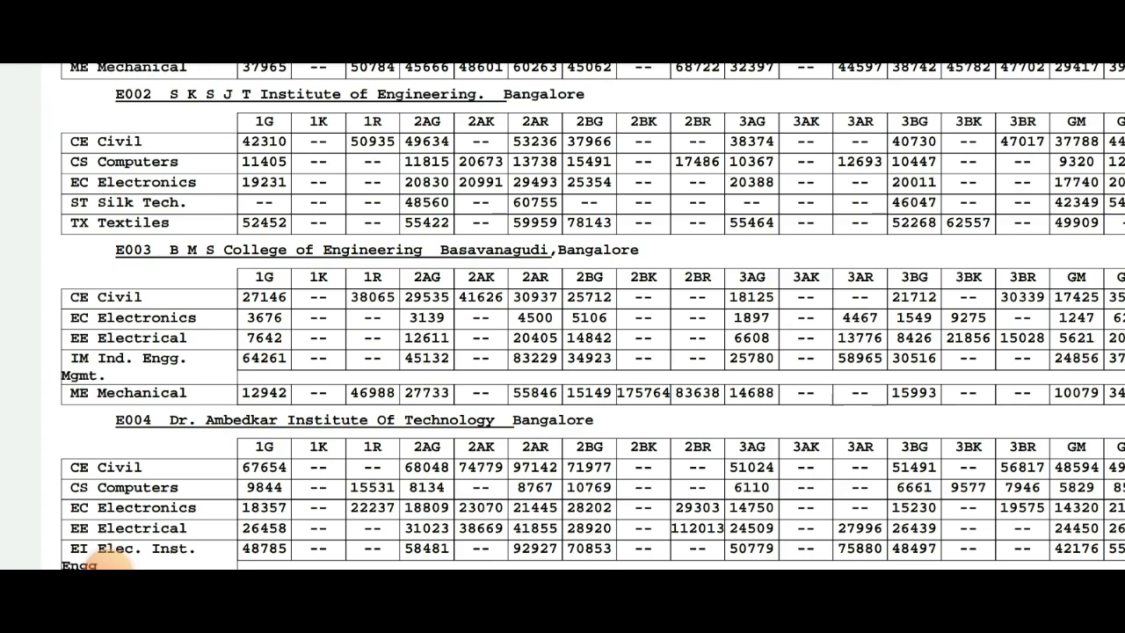
scroll(562, 317, right, 5)
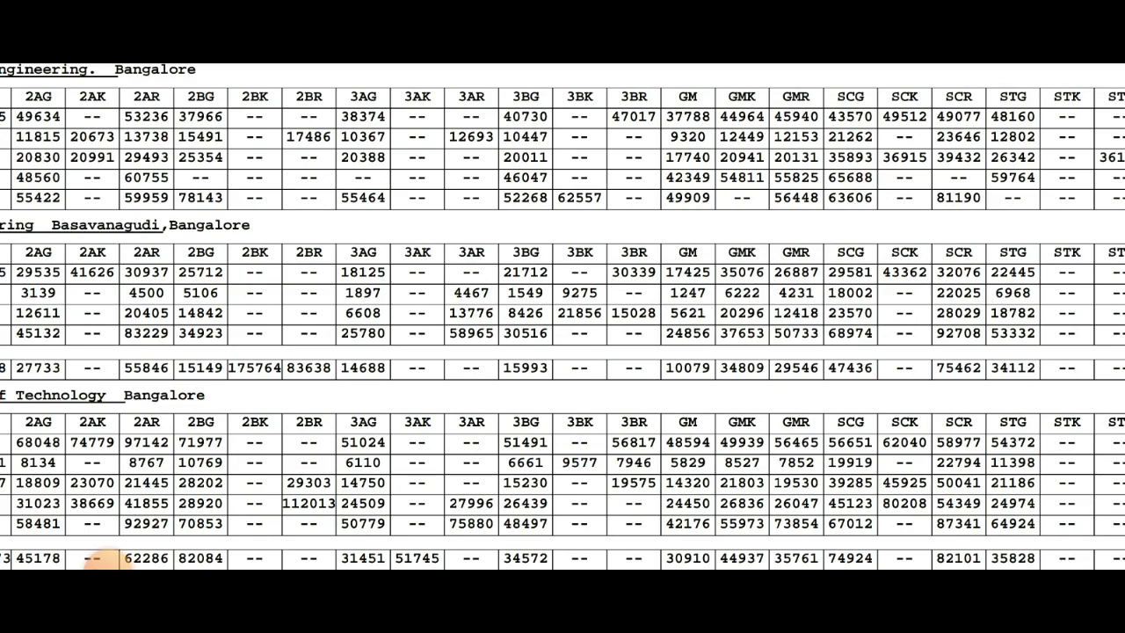
scroll(101, 558, left, 5)
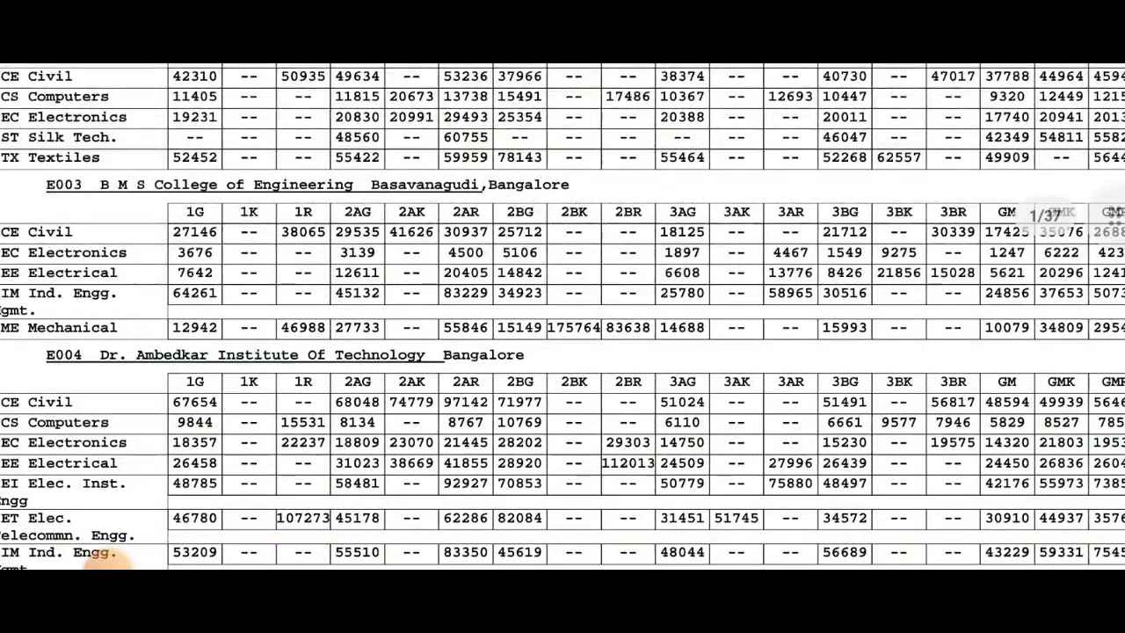
scroll(105, 558, right, 3)
scroll(105, 558, down, 1)
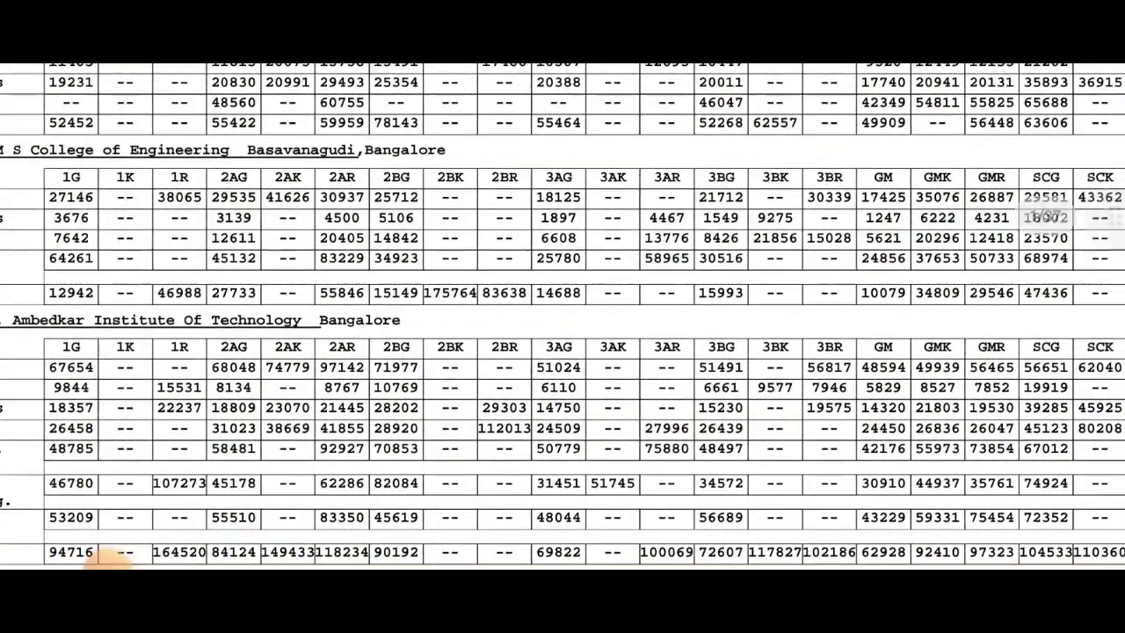
scroll(105, 558, down, 5)
scroll(105, 558, down, 5)
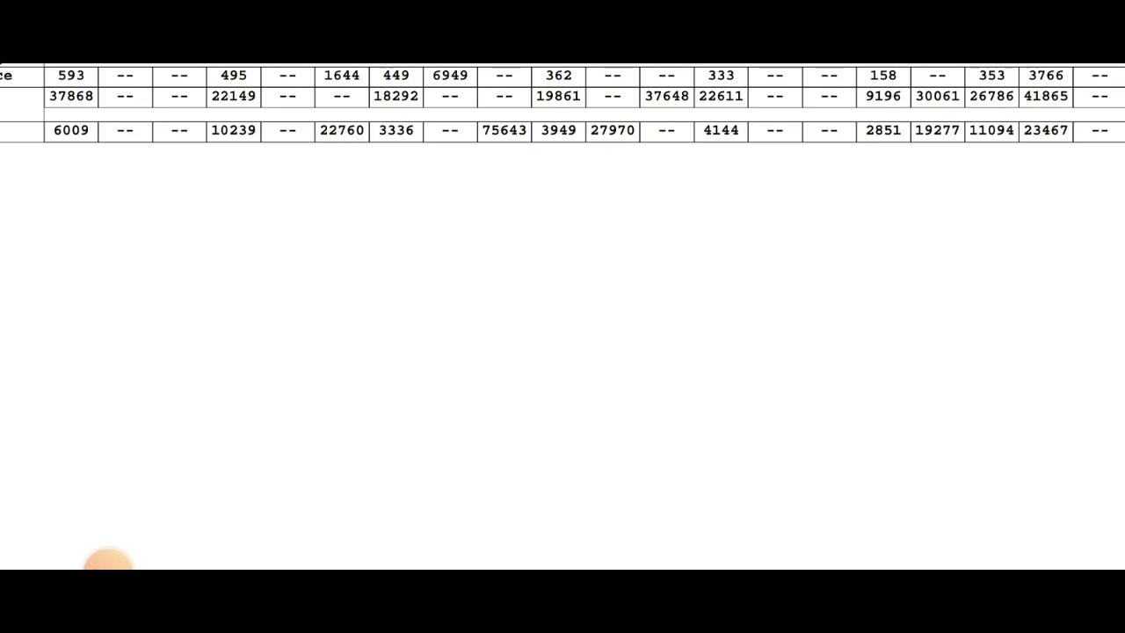
scroll(107, 561, down, 10)
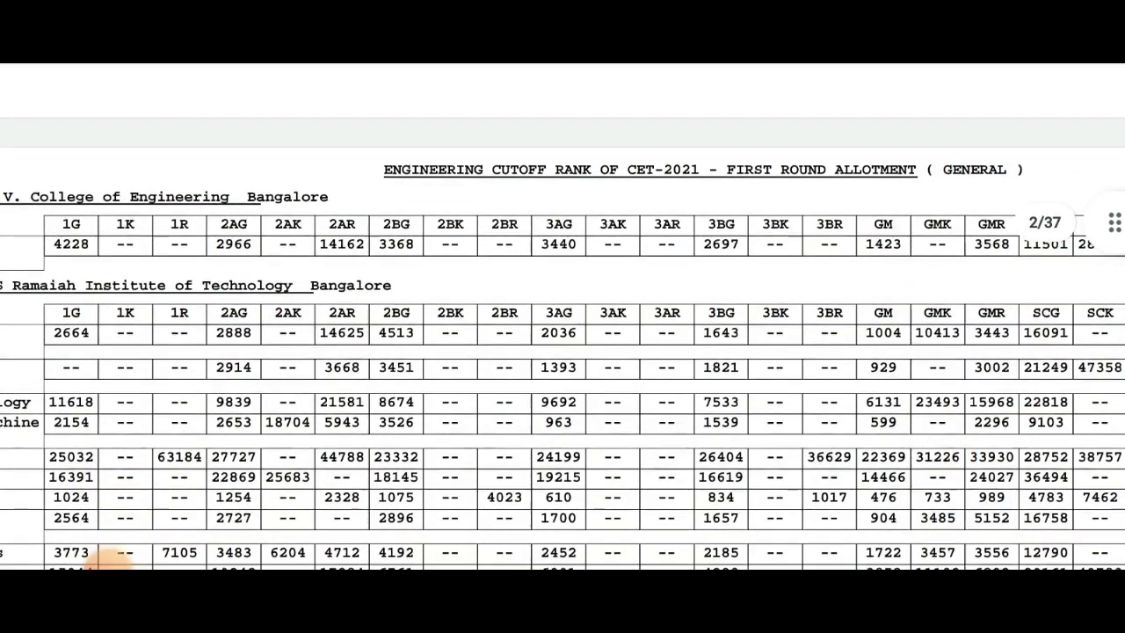